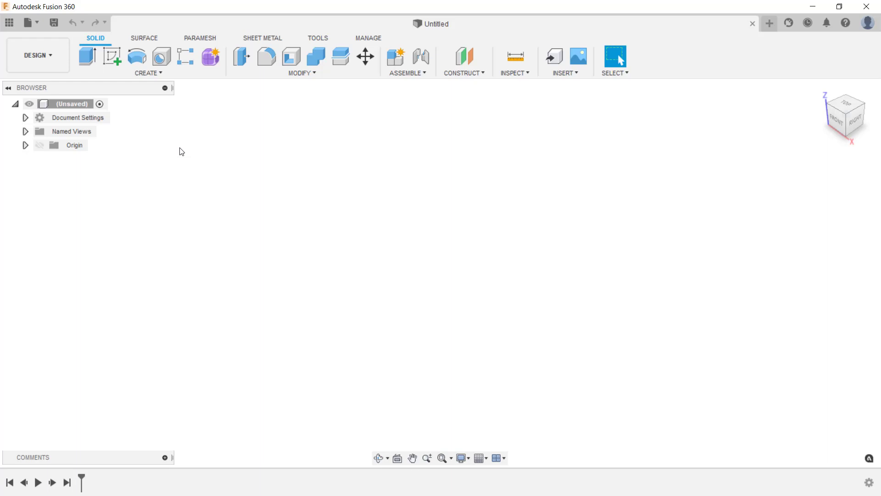
Step: Show the Data panel listing the Transitioning to Fusion 360 project files
{"action": "left_click", "coordinate": [10, 22]}
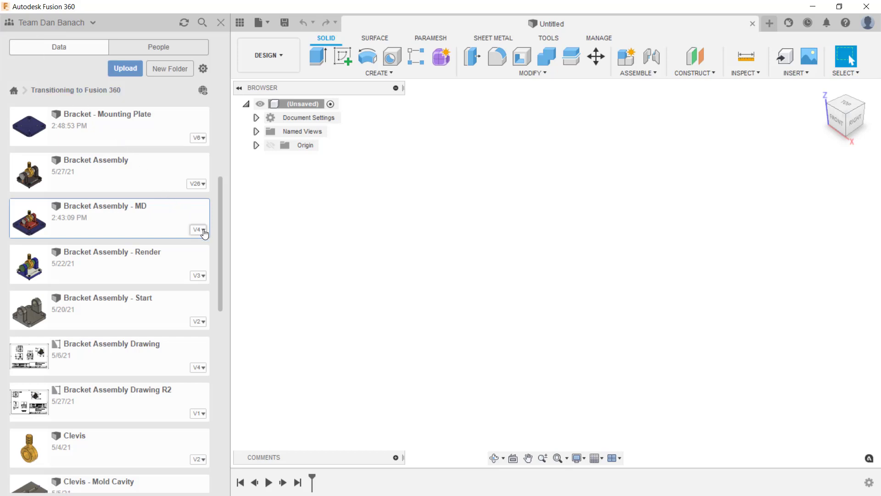
{"action": "left_click", "coordinate": [203, 231]}
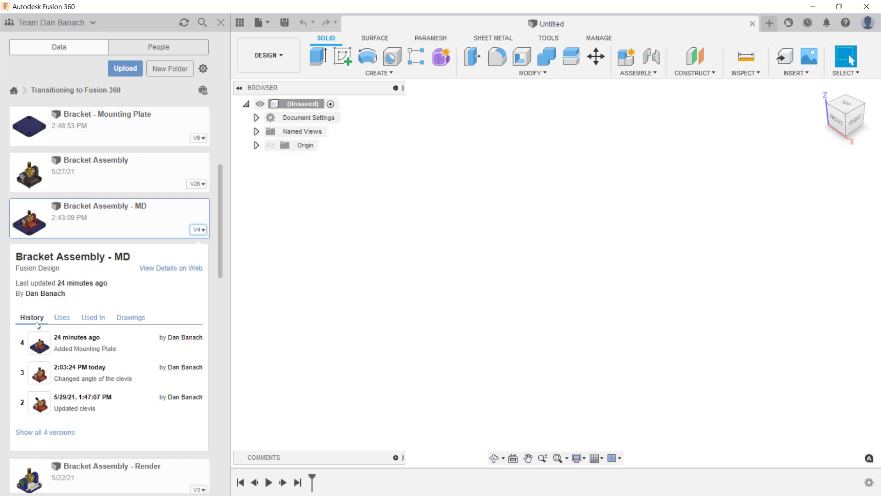
{"action": "left_click", "coordinate": [61, 319]}
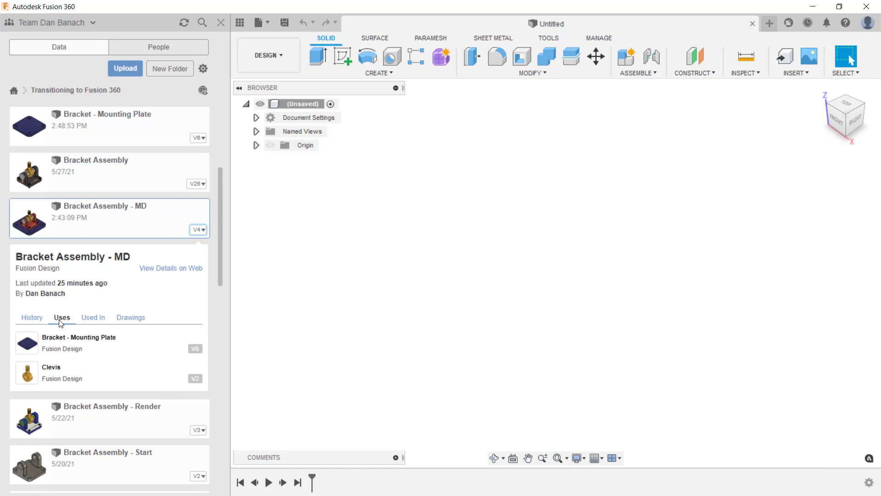
{"action": "left_click", "coordinate": [85, 321]}
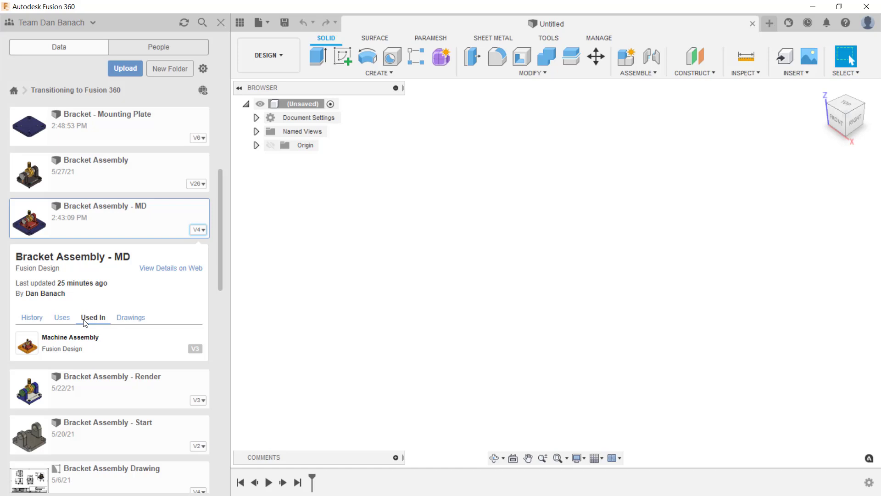
{"action": "left_click", "coordinate": [130, 321]}
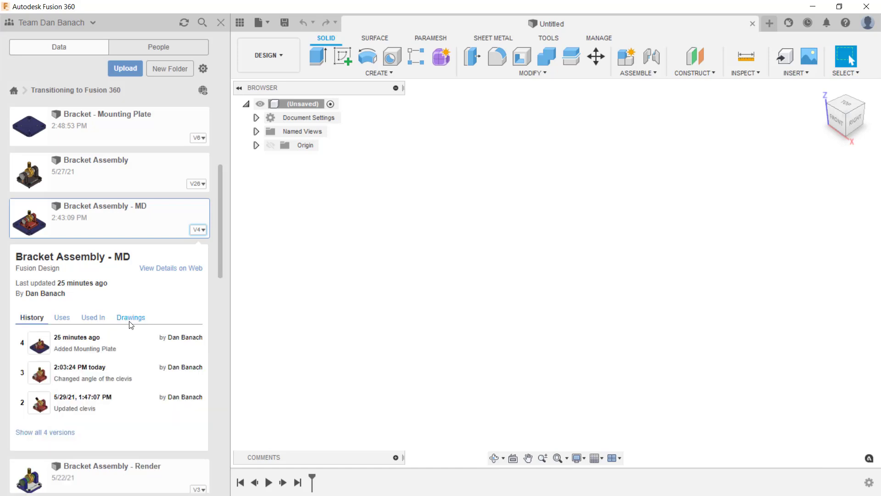
{"action": "left_click", "coordinate": [197, 231]}
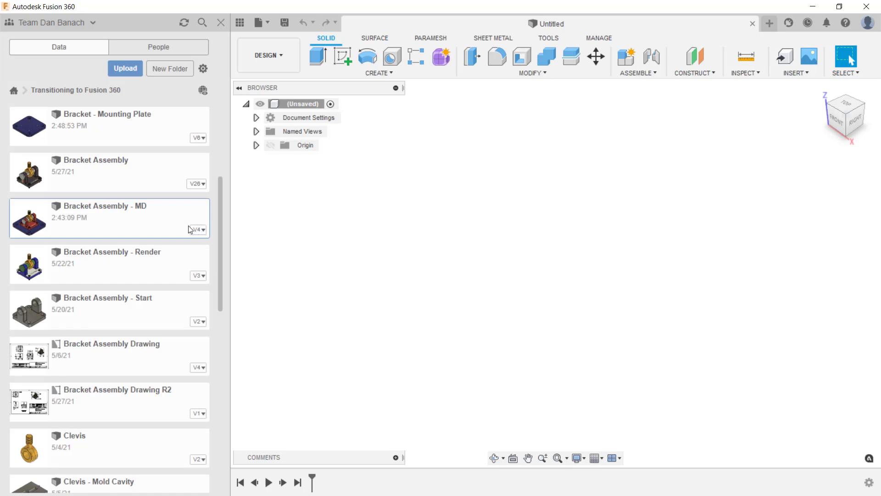
Step: Open Bracket Assembly - MD, then open Bracket - Mounting Plate v6 in its own tab
{"action": "double_click", "coordinate": [117, 220]}
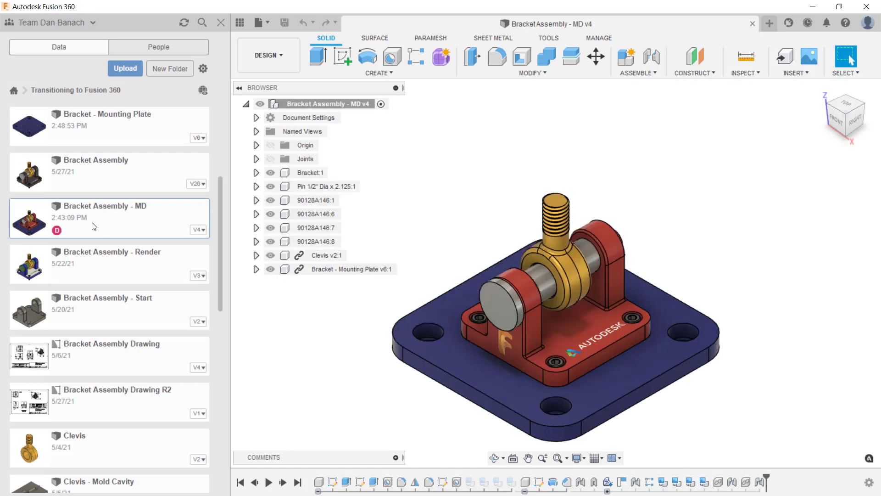
{"action": "mouse_move", "coordinate": [57, 230]}
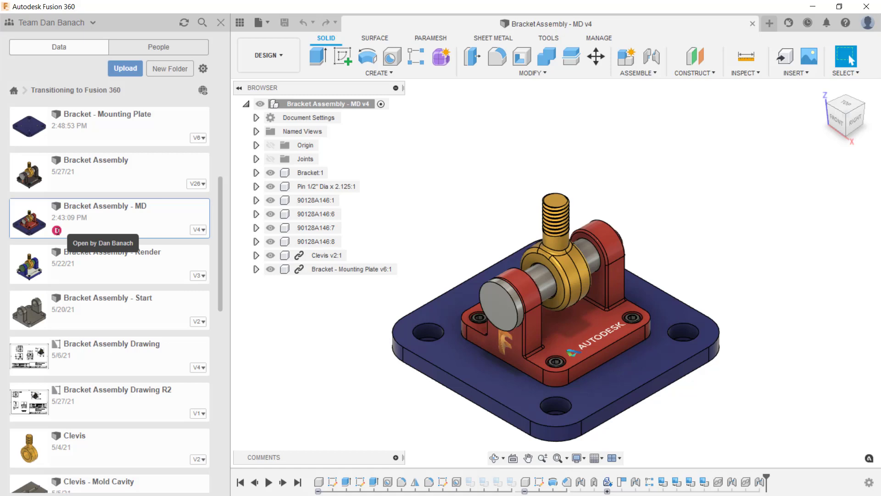
{"action": "double_click", "coordinate": [132, 133]}
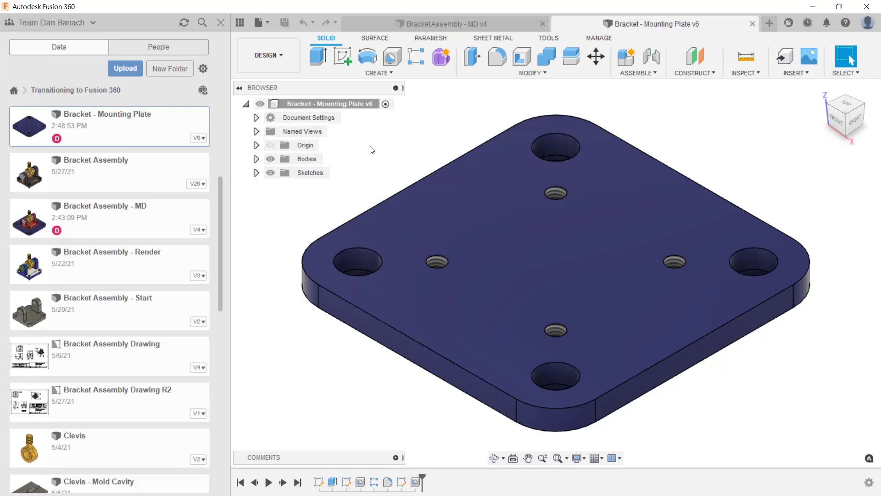
Step: Apply Paint - Enamel Glossy (Green) to the mounting plate from the Appearance library
{"action": "key", "text": "a"}
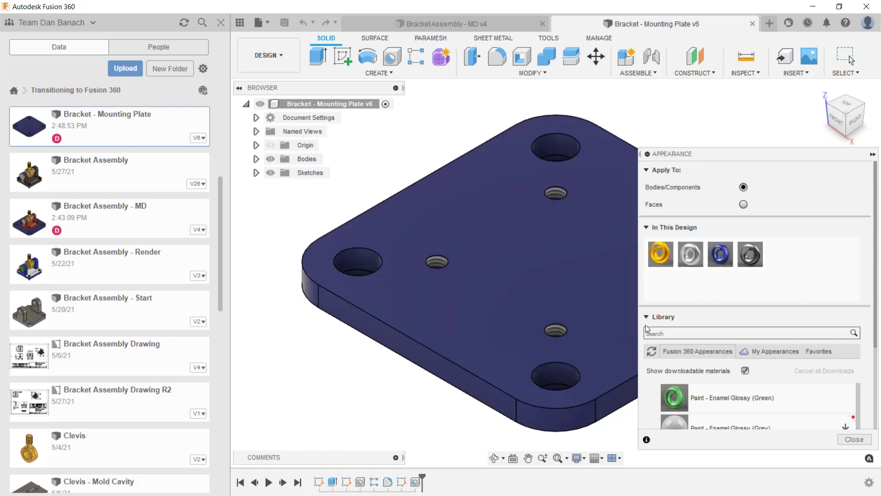
{"action": "left_click_drag", "start_coordinate": [772, 402], "coordinate": [535, 246]}
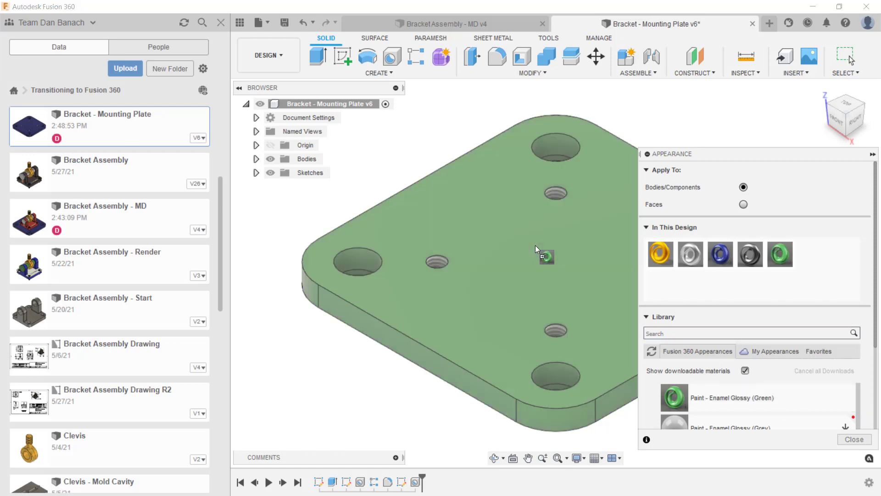
{"action": "left_click", "coordinate": [854, 440]}
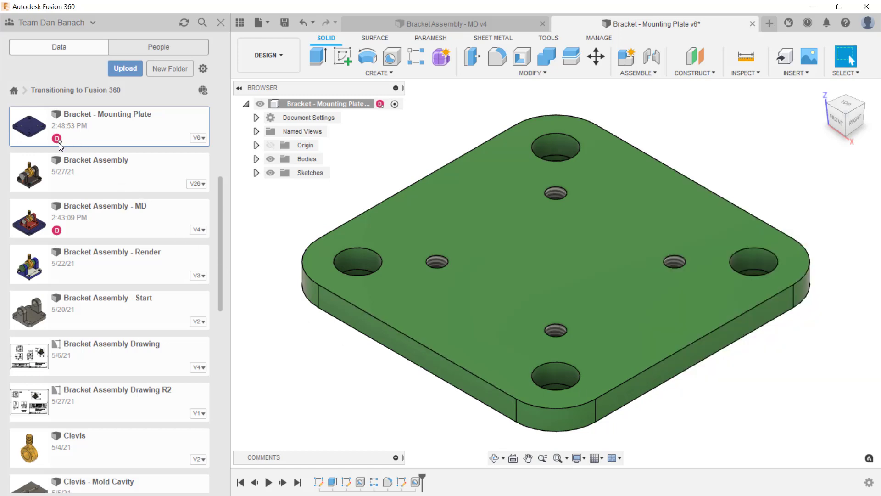
{"action": "mouse_move", "coordinate": [61, 142]}
{"action": "mouse_move", "coordinate": [381, 109]}
Step: Save the plate as version 7 with the description 'Changed appearance'
{"action": "left_click", "coordinate": [285, 22]}
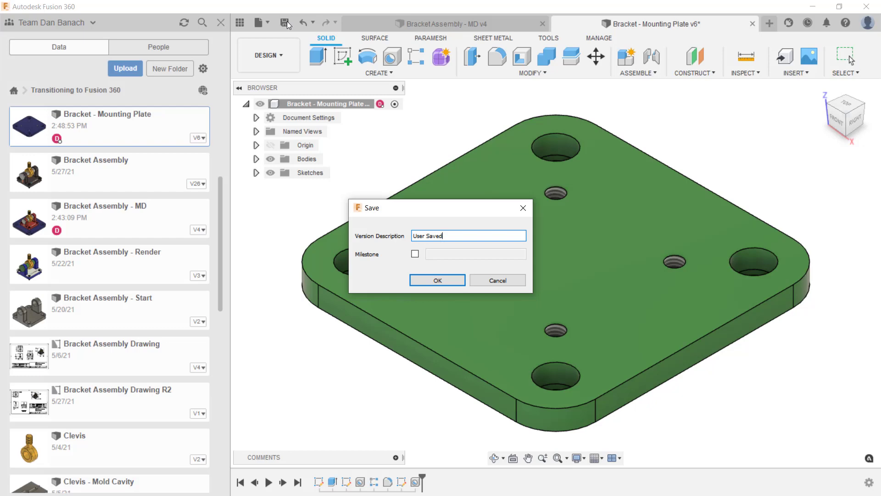
{"action": "triple_click", "coordinate": [440, 236]}
{"action": "type", "text": "Changed appearance"}
{"action": "left_click", "coordinate": [425, 280]}
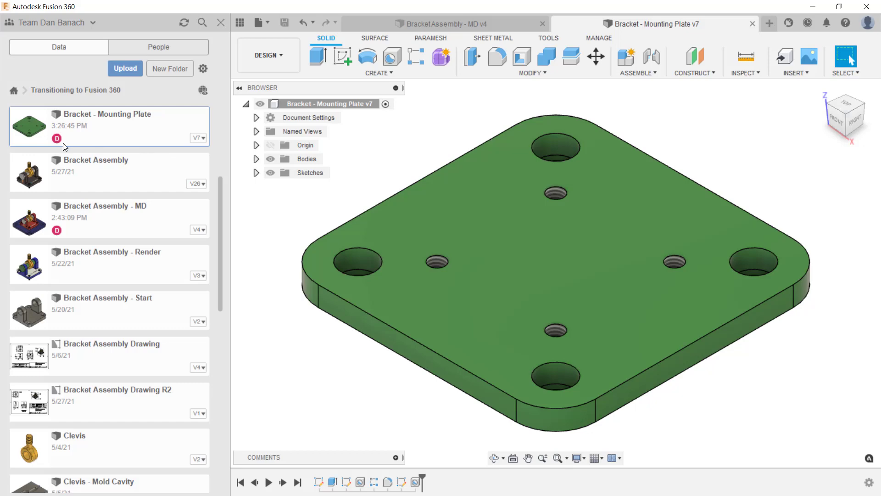
{"action": "left_click", "coordinate": [503, 22]}
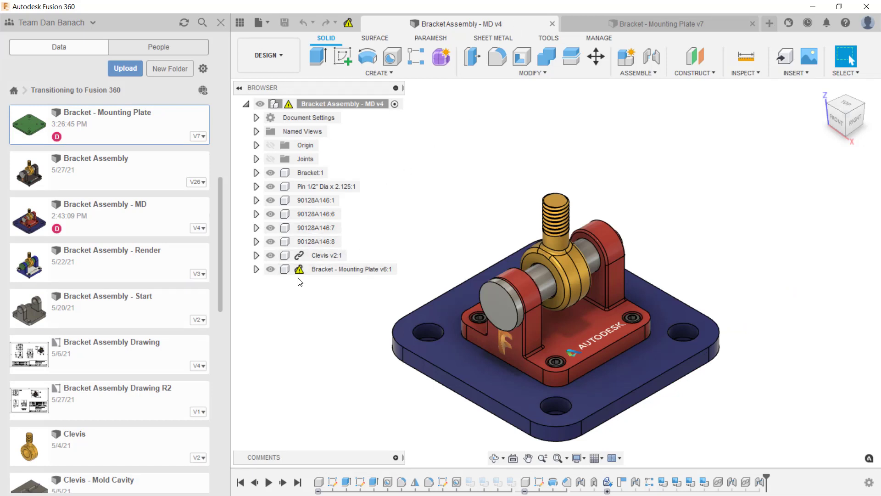
{"action": "mouse_move", "coordinate": [301, 275]}
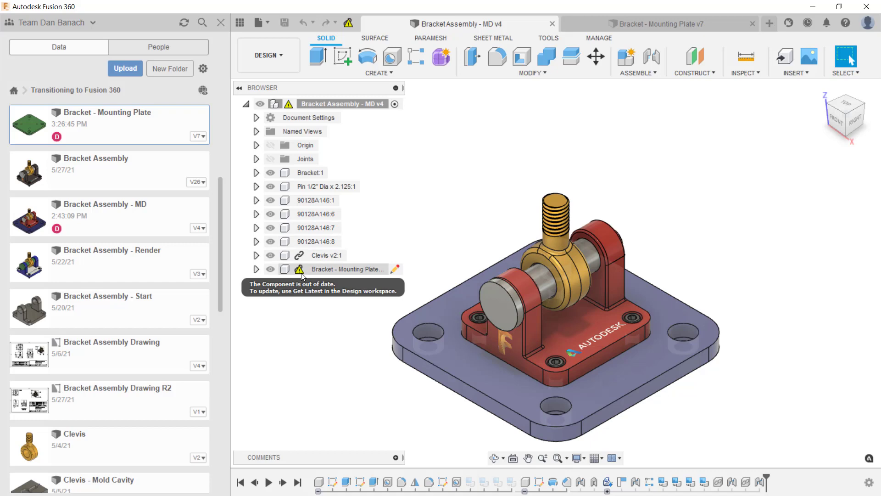
{"action": "right_click", "coordinate": [324, 268]}
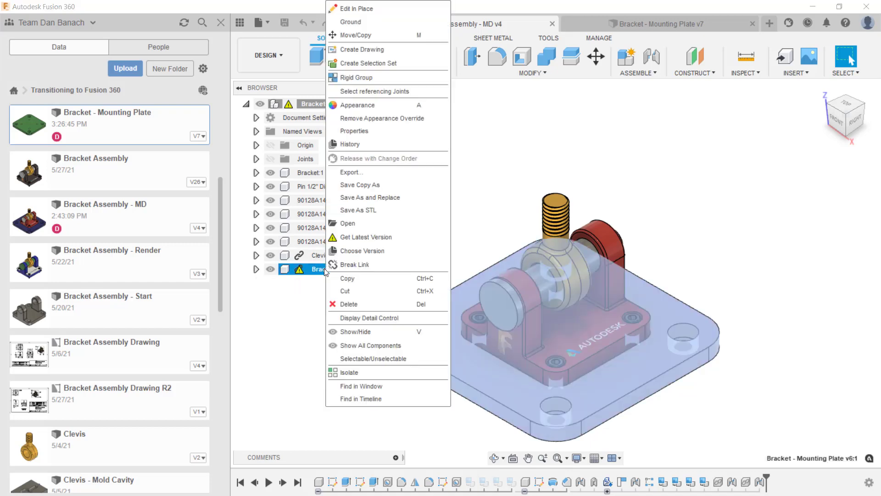
{"action": "left_click", "coordinate": [403, 238]}
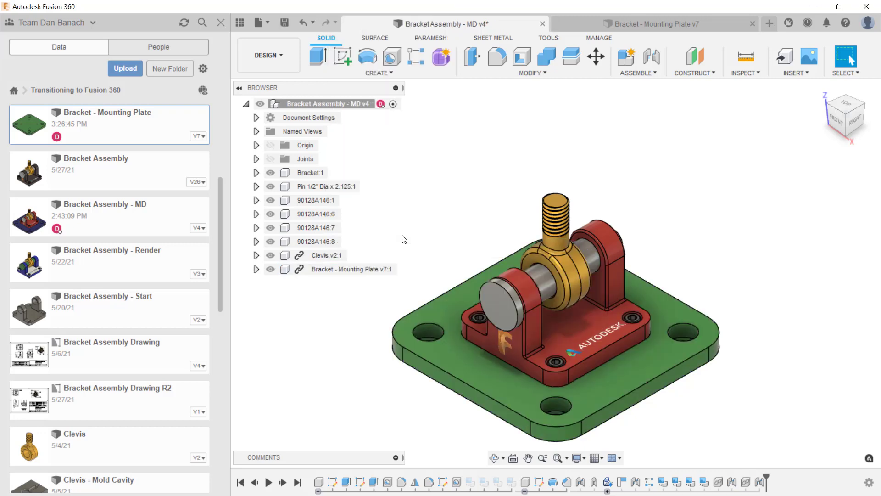
Step: Switch the assembly's Mounting Plate v7 component to Version 5, then show the plate file's version history
{"action": "left_click", "coordinate": [356, 269]}
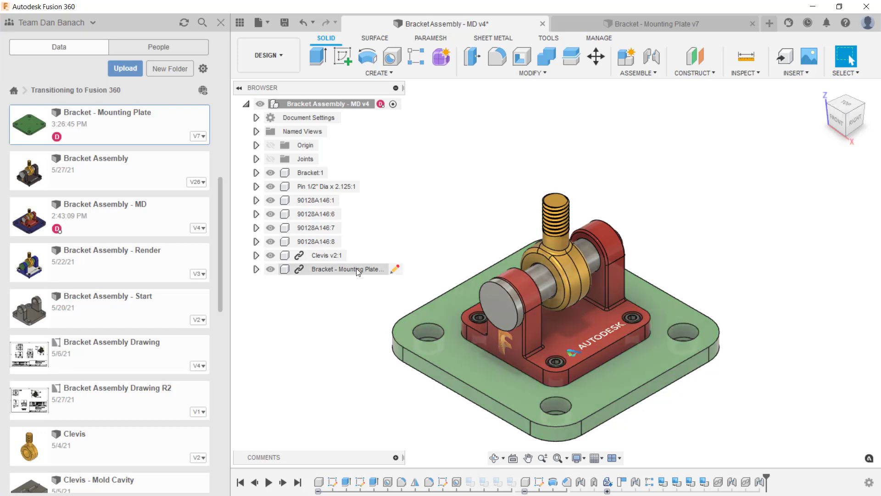
{"action": "right_click", "coordinate": [356, 269]}
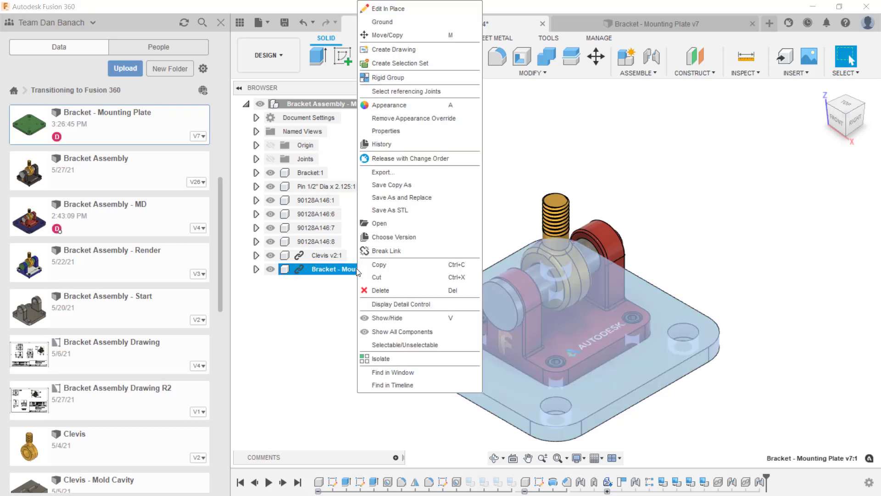
{"action": "left_click", "coordinate": [433, 237]}
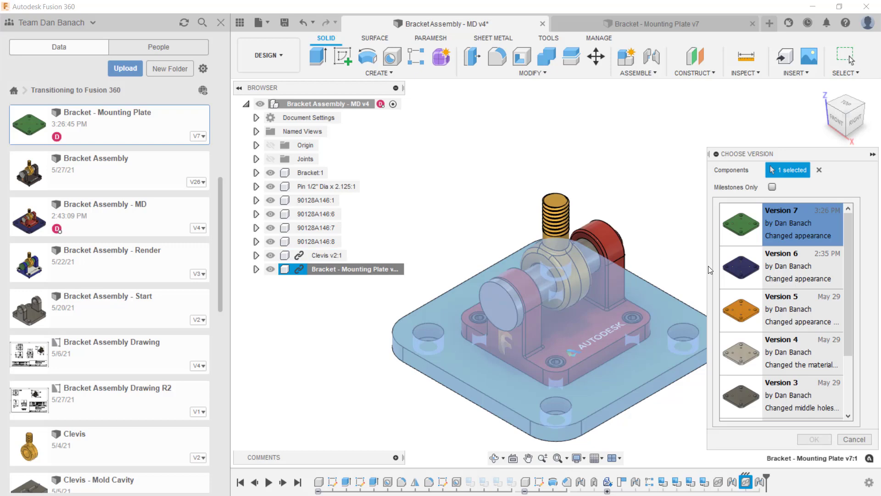
{"action": "left_click", "coordinate": [802, 308]}
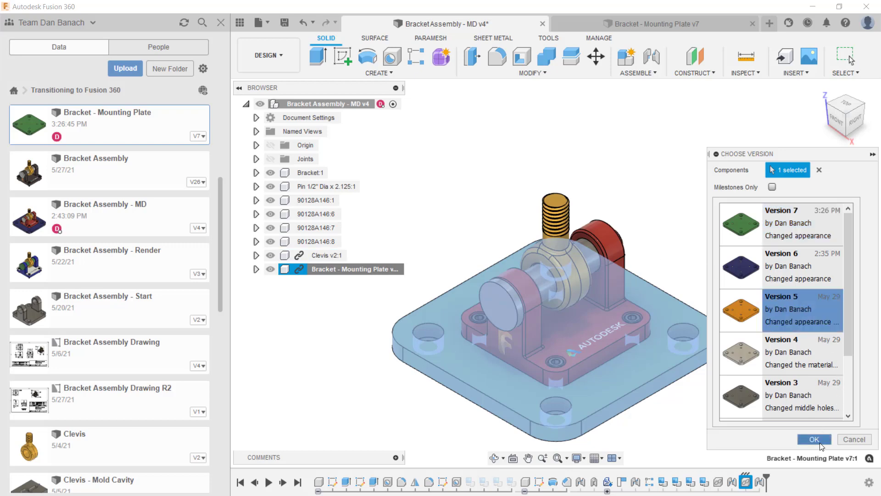
{"action": "left_click", "coordinate": [814, 439]}
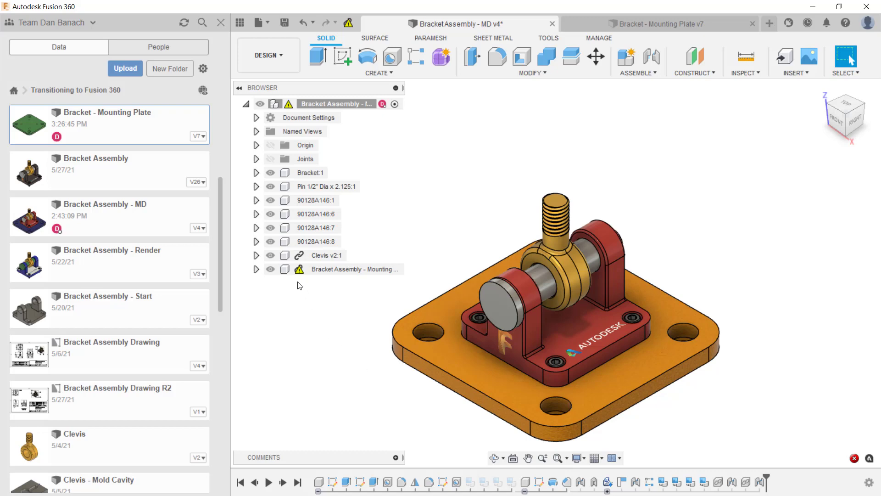
{"action": "mouse_move", "coordinate": [298, 270]}
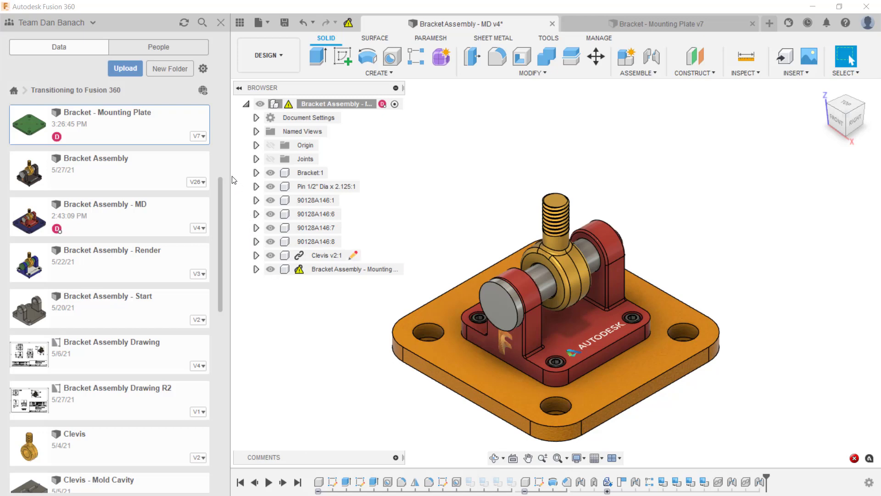
{"action": "left_click", "coordinate": [204, 138]}
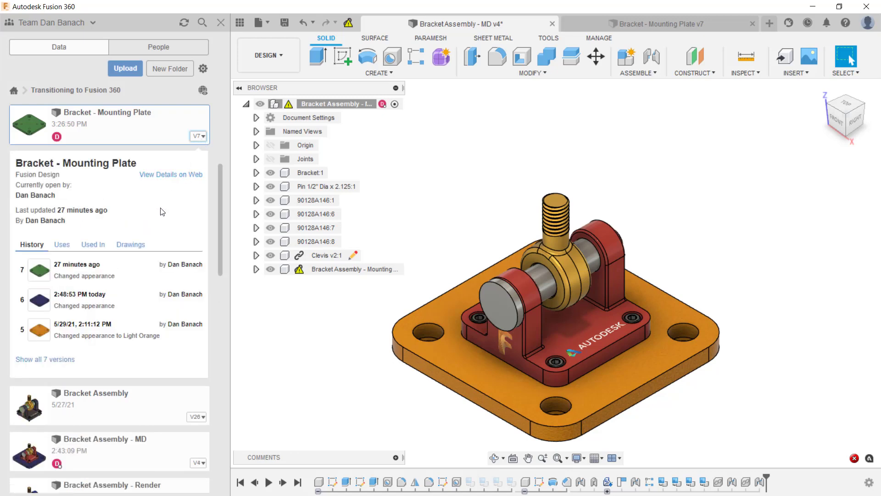
Step: Open version 4 of the mounting plate from the full list of 7 versions
{"action": "left_click", "coordinate": [35, 360]}
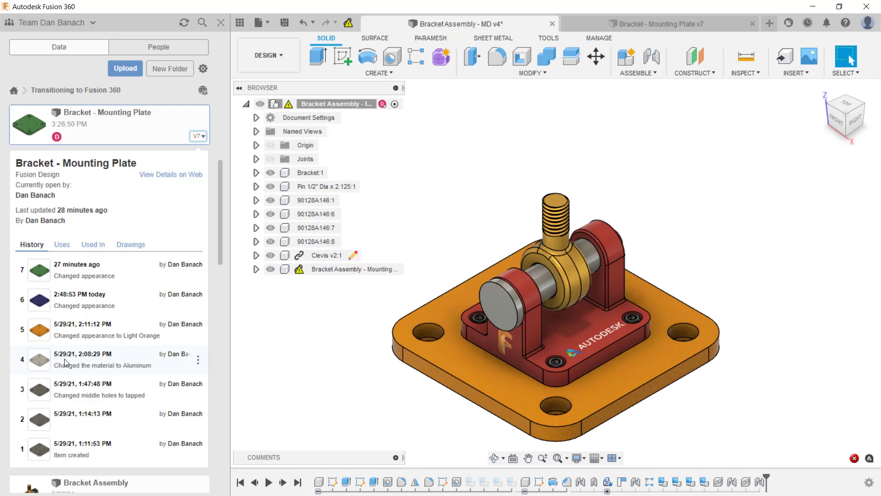
{"action": "left_click", "coordinate": [197, 361]}
{"action": "left_click", "coordinate": [143, 374]}
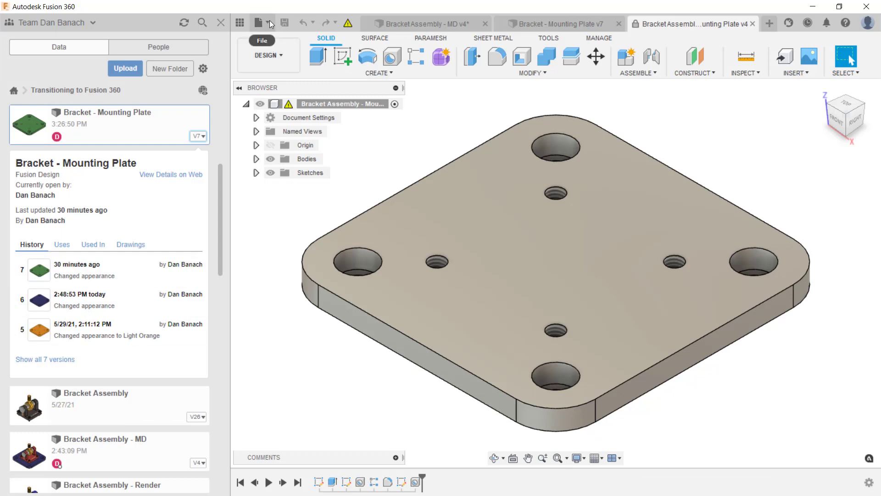
Step: Save the grey version 4 plate as latest, creating v8 'Saved as latest from v4'
{"action": "left_click", "coordinate": [269, 20]}
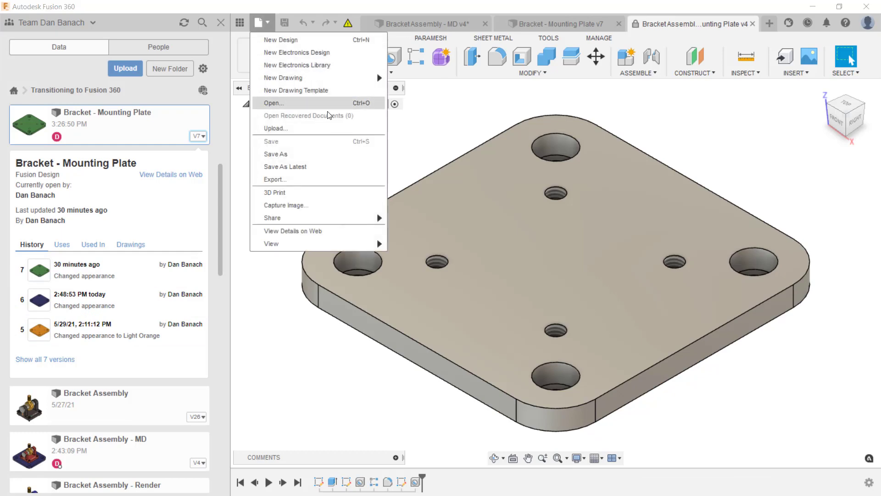
{"action": "left_click", "coordinate": [341, 165]}
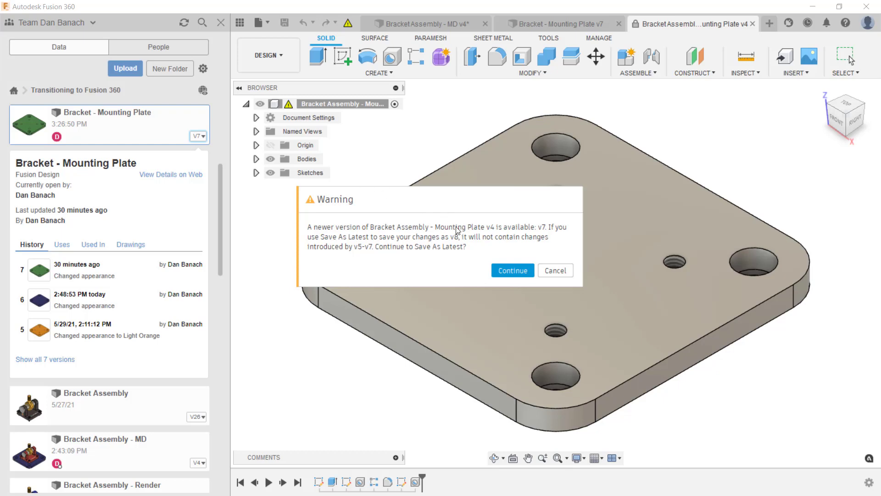
{"action": "left_click", "coordinate": [499, 276]}
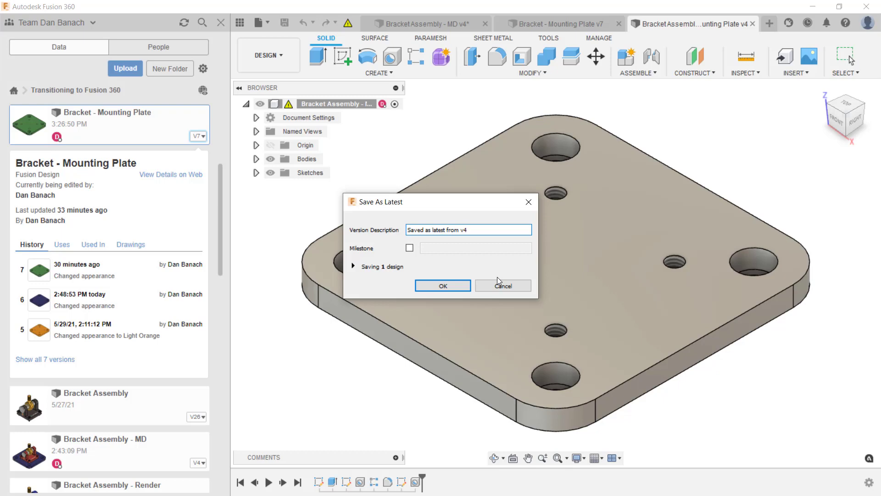
{"action": "left_click", "coordinate": [461, 282]}
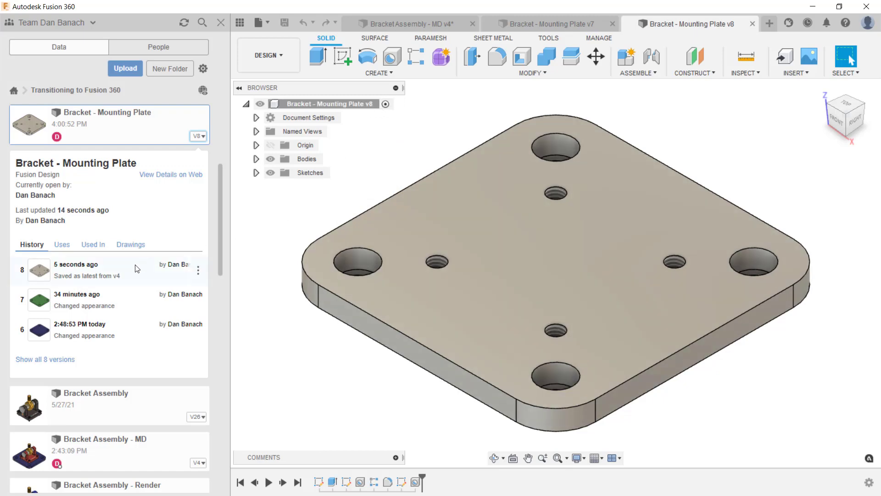
Step: In Bracket Assembly - MD v4, get the latest plate so it references Mounting Plate v8
{"action": "left_click", "coordinate": [199, 137]}
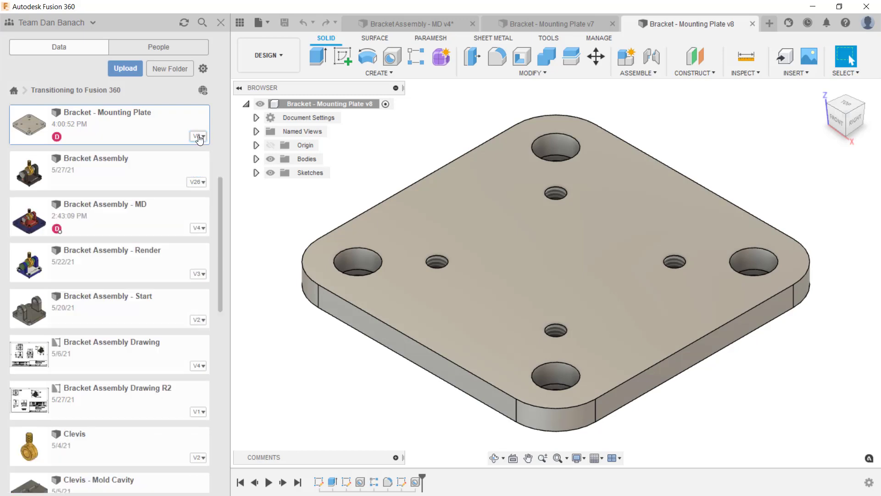
{"action": "left_click", "coordinate": [414, 25]}
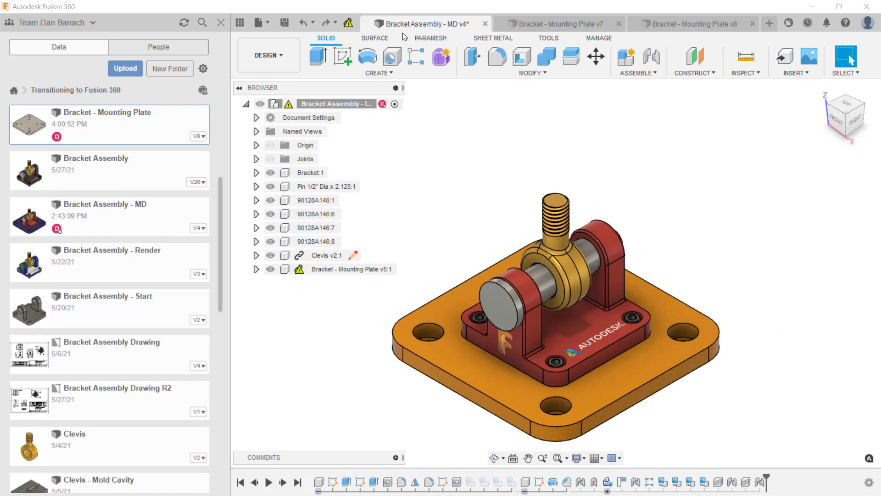
{"action": "left_click", "coordinate": [348, 23]}
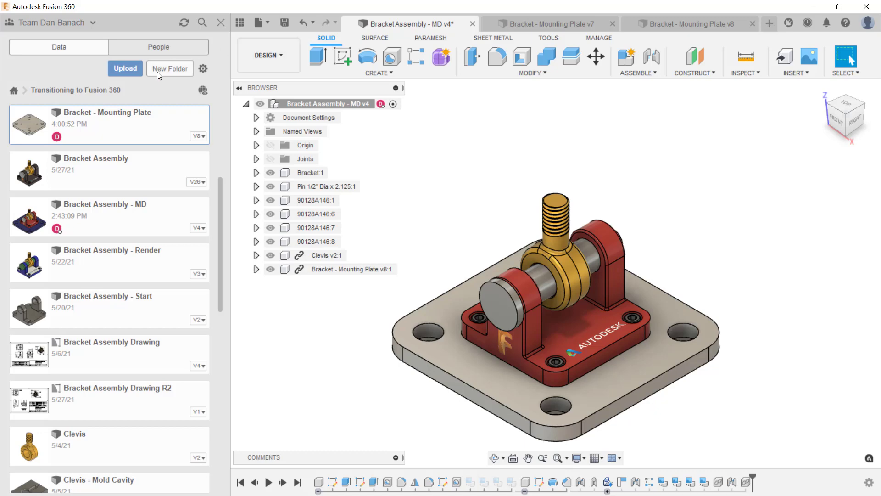
Step: Rename the Bracket - Mounting Plate design to 'Top Plate' from the Data panel
{"action": "right_click", "coordinate": [147, 124]}
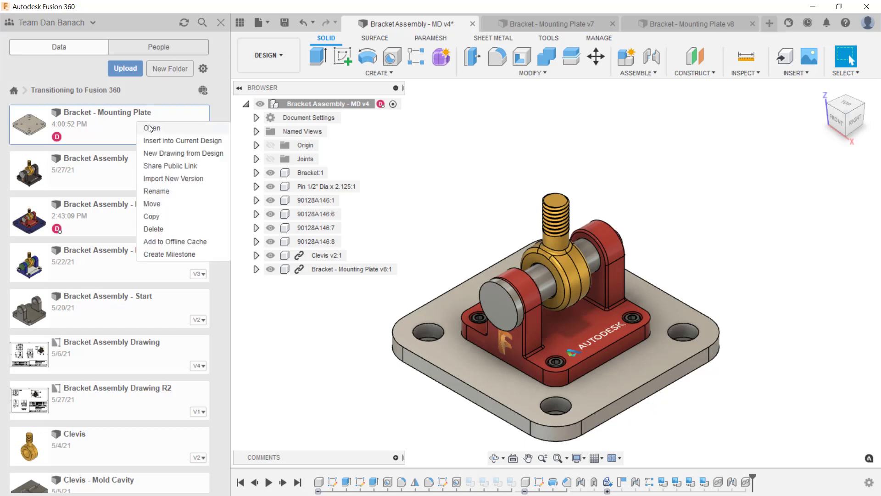
{"action": "left_click", "coordinate": [190, 192]}
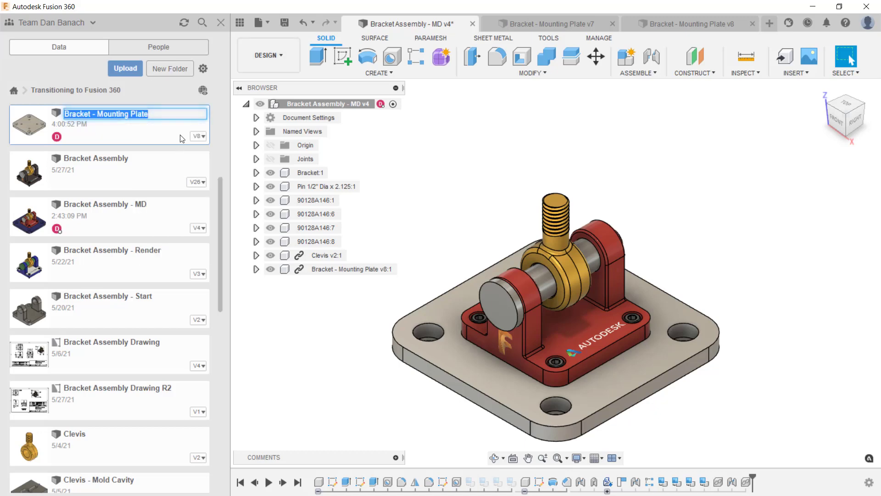
{"action": "type", "text": "Top Plate"}
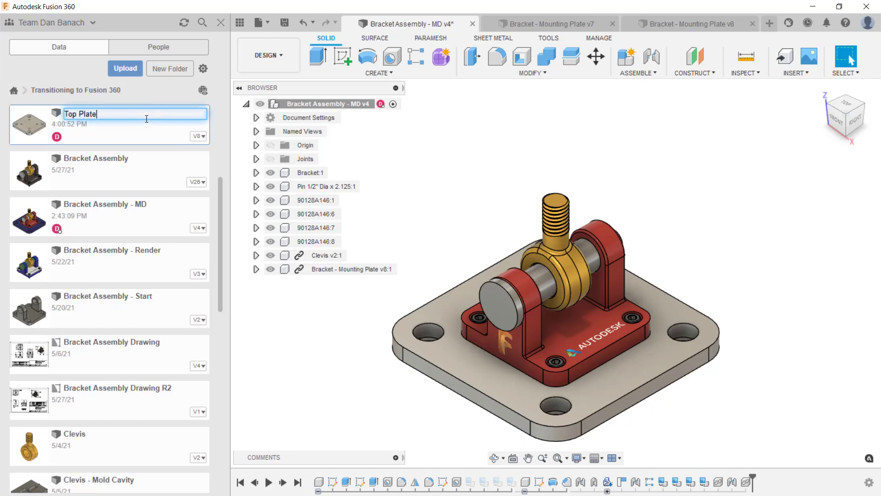
{"action": "key", "text": "Return"}
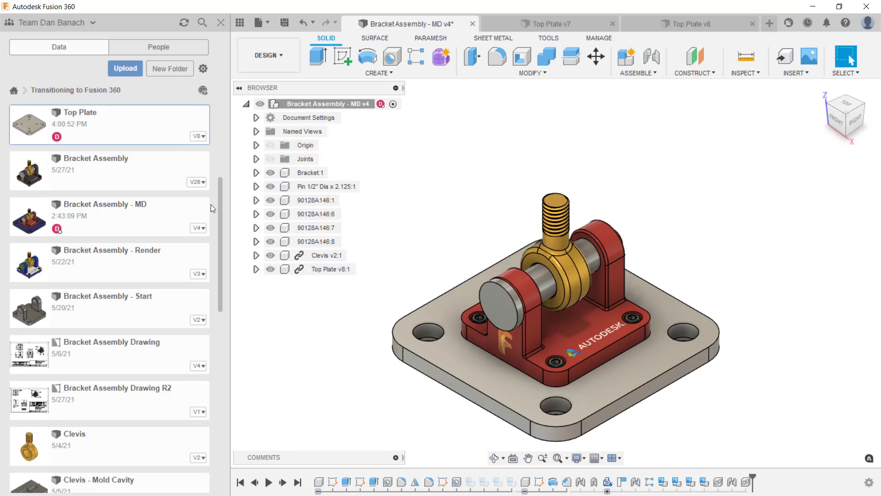